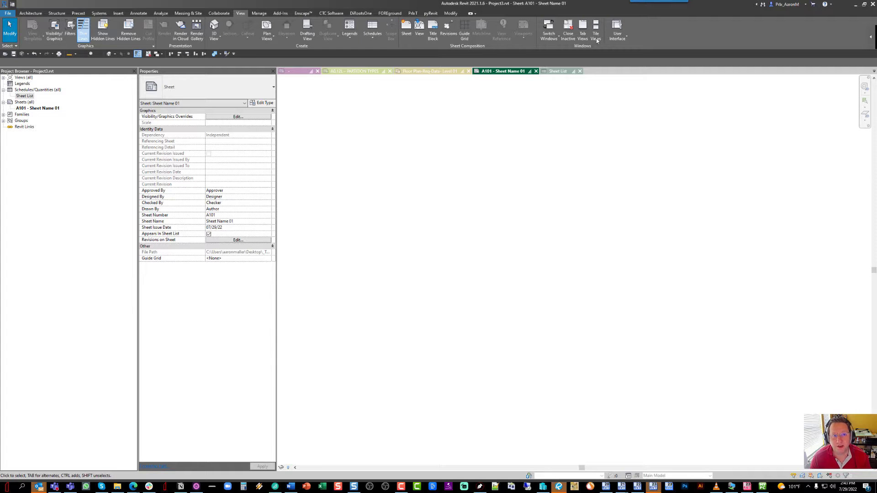
Launch the CTC Spreadsheet Link tool for the open project
{"action": "left_click", "coordinate": [338, 14]}
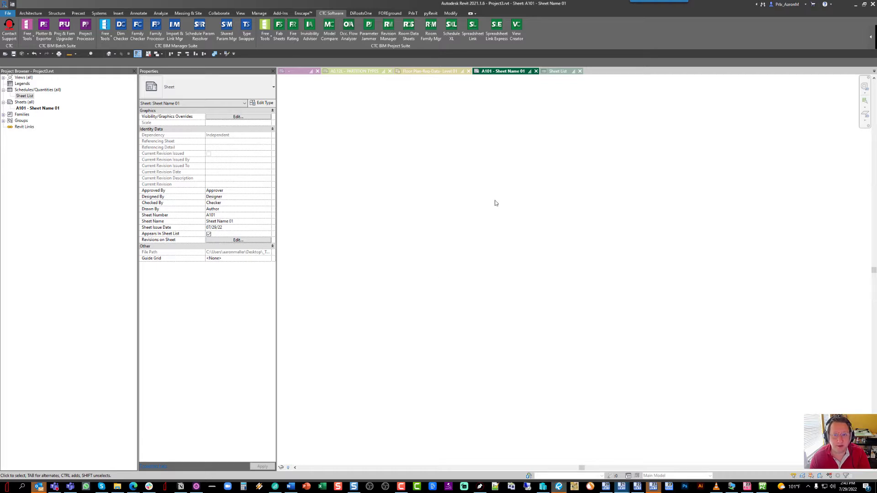
{"action": "left_click", "coordinate": [40, 110]}
{"action": "left_click", "coordinate": [26, 97]}
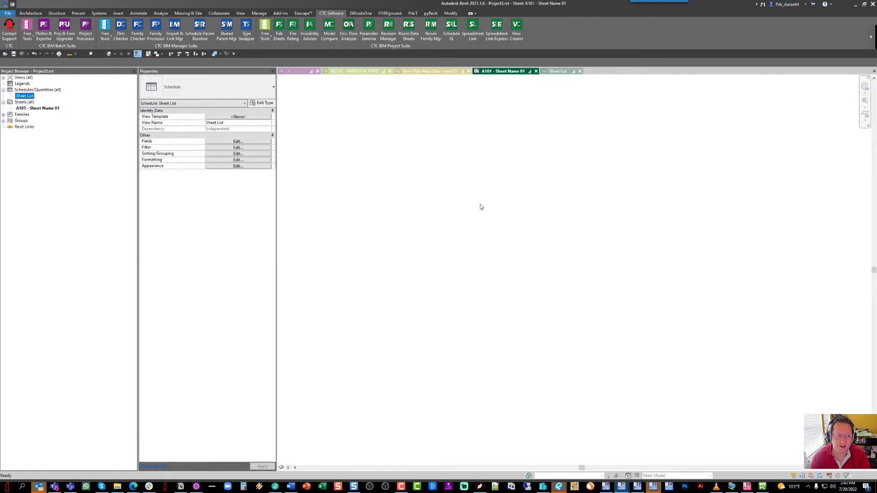
{"action": "left_click", "coordinate": [505, 210]}
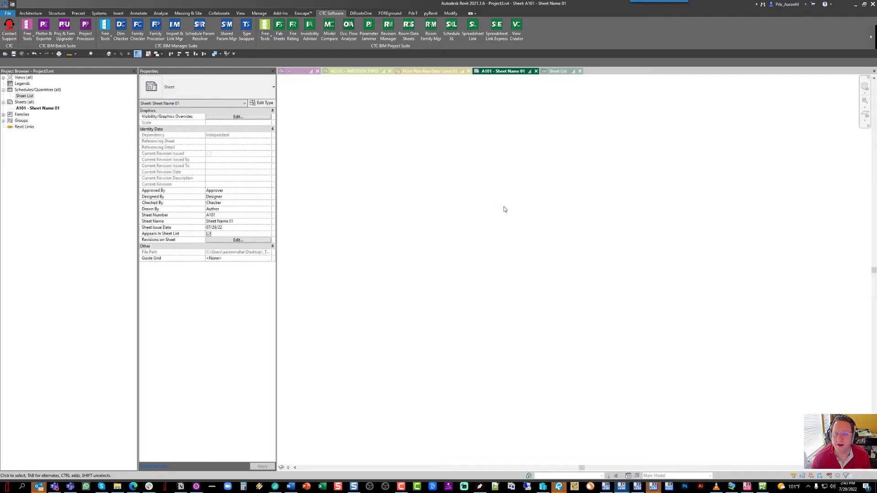
{"action": "left_click", "coordinate": [471, 35]}
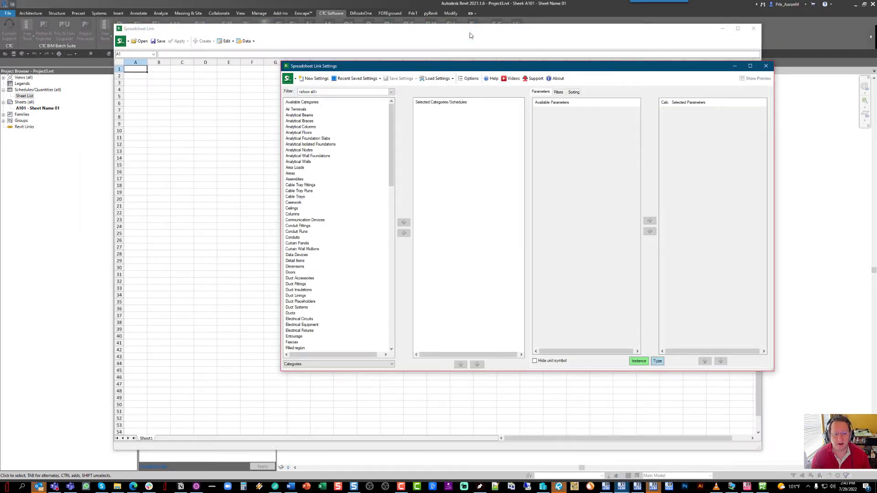
Load the Sheet List schedule into the Spreadsheet Link worksheet and move the settings window clear of its columns
{"action": "left_click", "coordinate": [338, 365]}
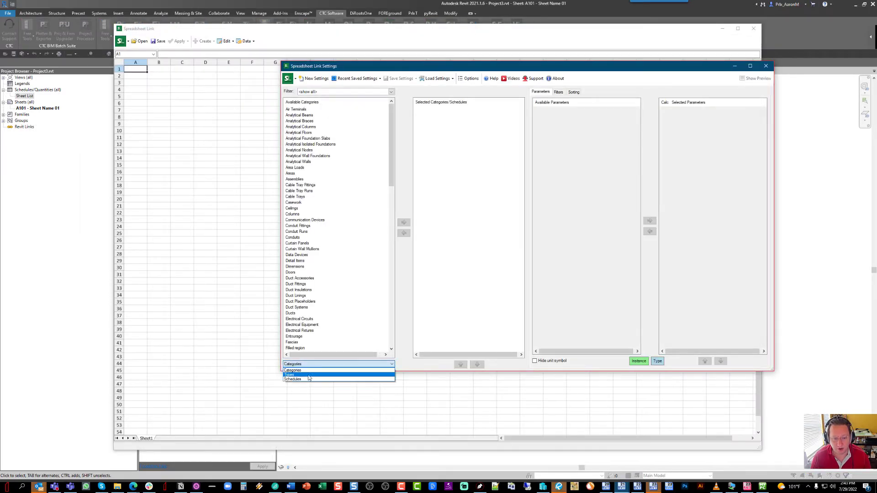
{"action": "left_click", "coordinate": [299, 380]}
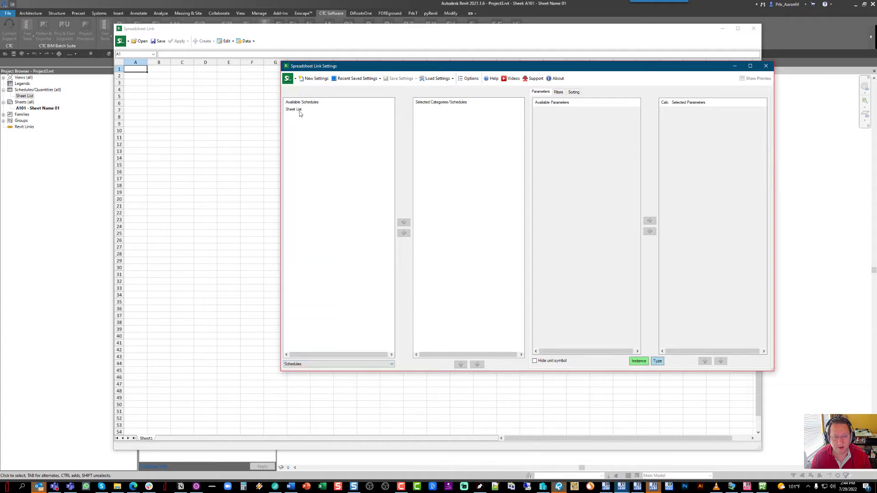
{"action": "left_click", "coordinate": [295, 110]}
{"action": "left_click", "coordinate": [404, 223]}
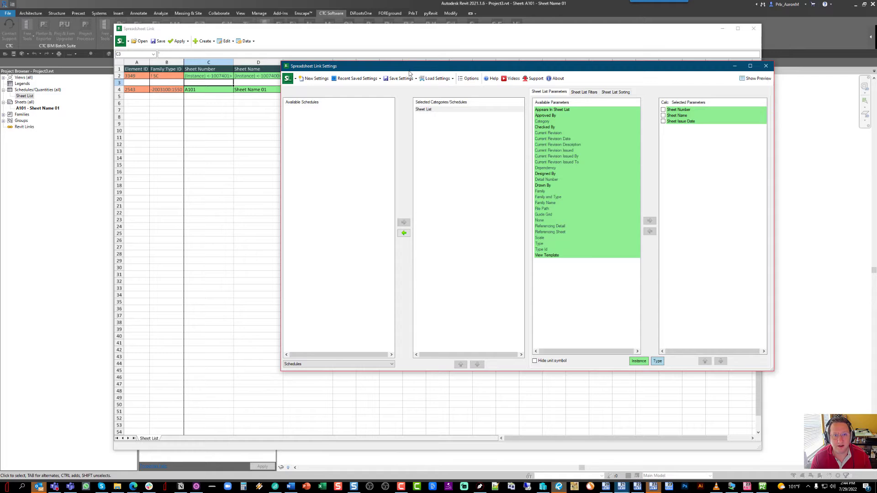
{"action": "left_click_drag", "start_coordinate": [410, 73], "coordinate": [426, 130]}
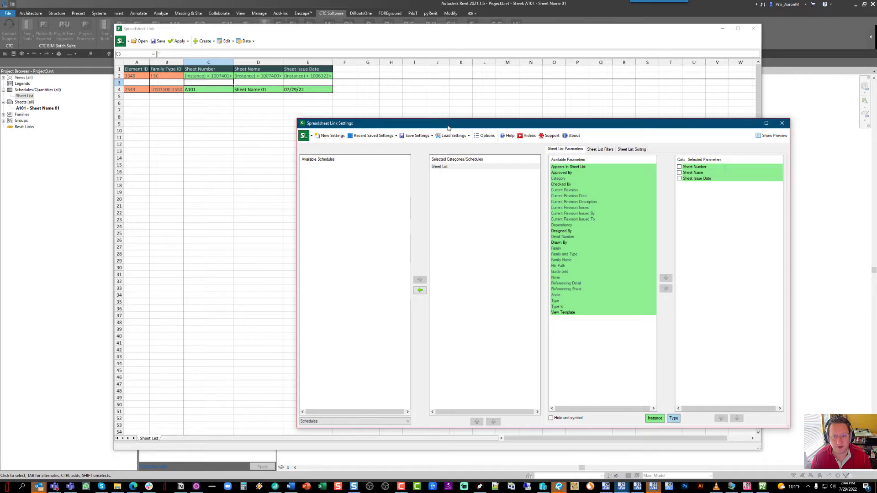
{"action": "left_click_drag", "start_coordinate": [448, 126], "coordinate": [530, 87]}
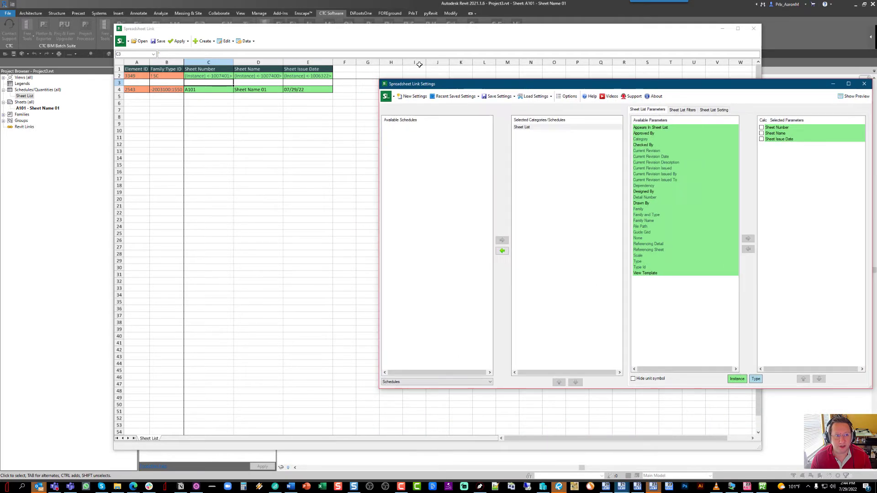
Add 10 new sheet rows to the worksheet as unplaced sheets
{"action": "left_click", "coordinate": [202, 42]}
{"action": "left_click", "coordinate": [203, 43]}
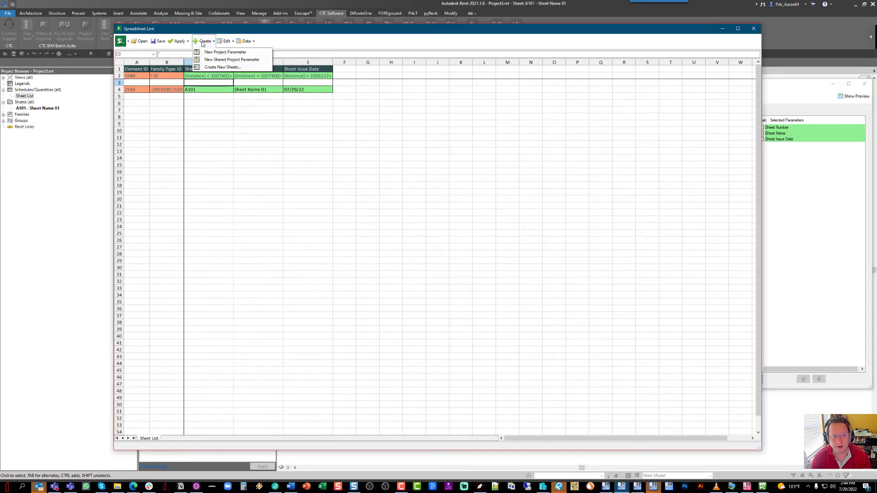
{"action": "left_click", "coordinate": [210, 68]}
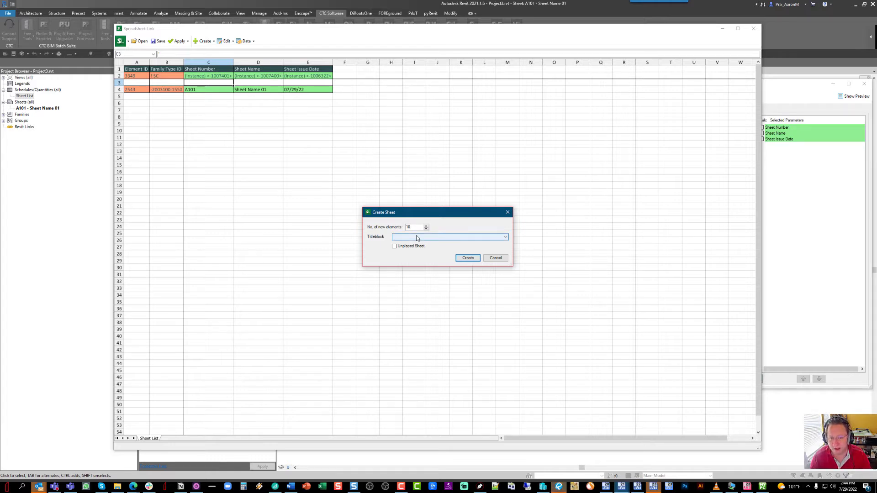
{"action": "left_click", "coordinate": [395, 247]}
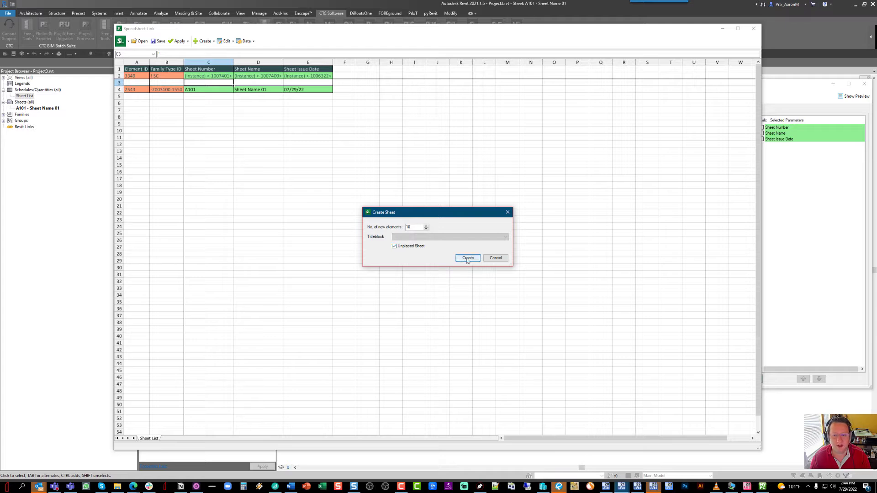
{"action": "left_click", "coordinate": [467, 259]}
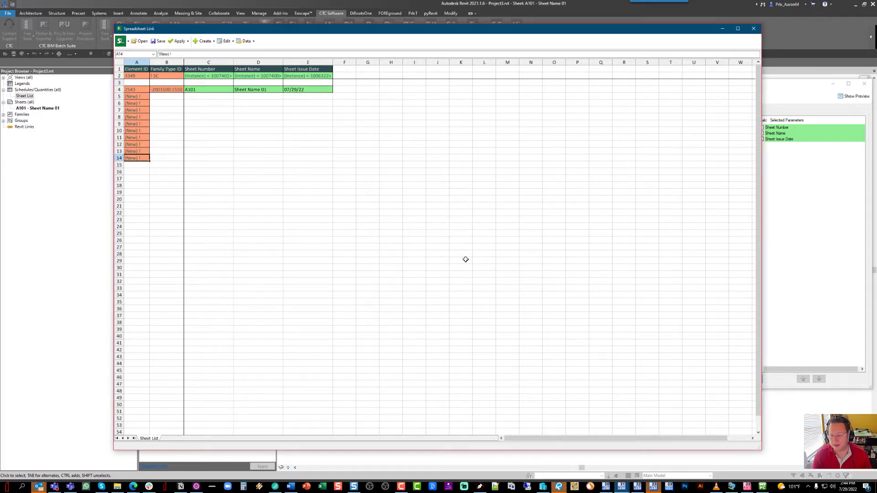
Fill the new rows with sheet numbers A102 to A111 and names Sheet Name 02 to Sheet Name 11
{"action": "left_click", "coordinate": [230, 92]}
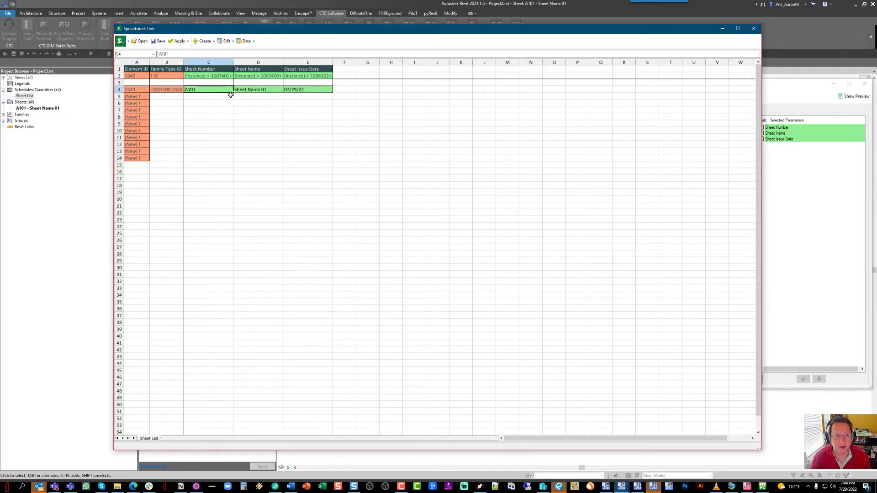
{"action": "left_click_drag", "start_coordinate": [232, 114], "coordinate": [232, 160]}
{"action": "left_click", "coordinate": [267, 92]}
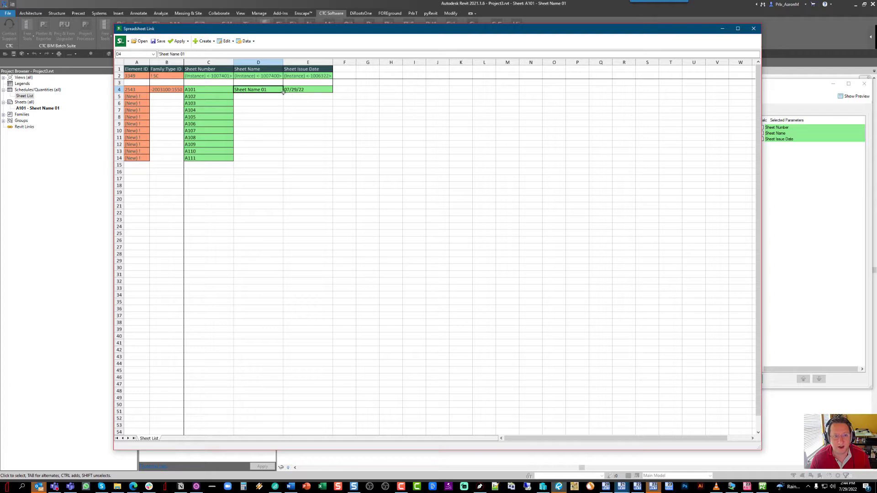
{"action": "left_click_drag", "start_coordinate": [282, 96], "coordinate": [276, 164]}
Copy the issue date 07/29/22 from sheet A101 to all ten new sheet rows
{"action": "left_click", "coordinate": [320, 89]}
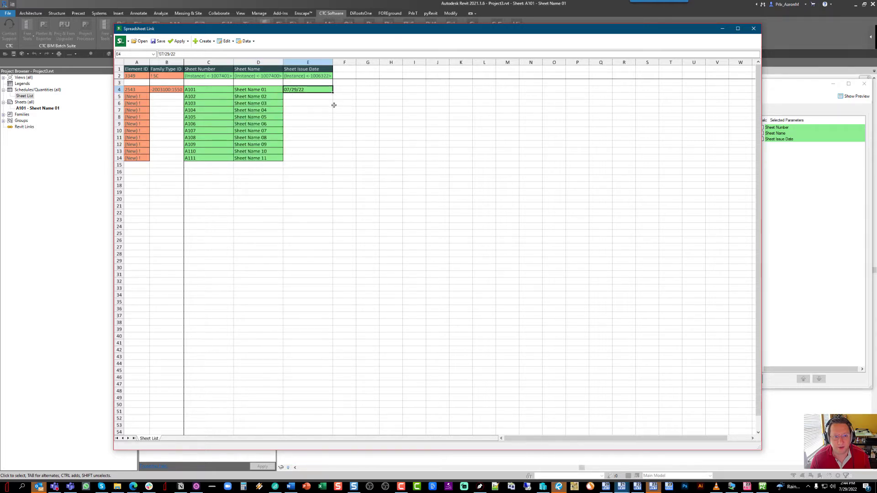
{"action": "left_click_drag", "start_coordinate": [334, 105], "coordinate": [333, 161]}
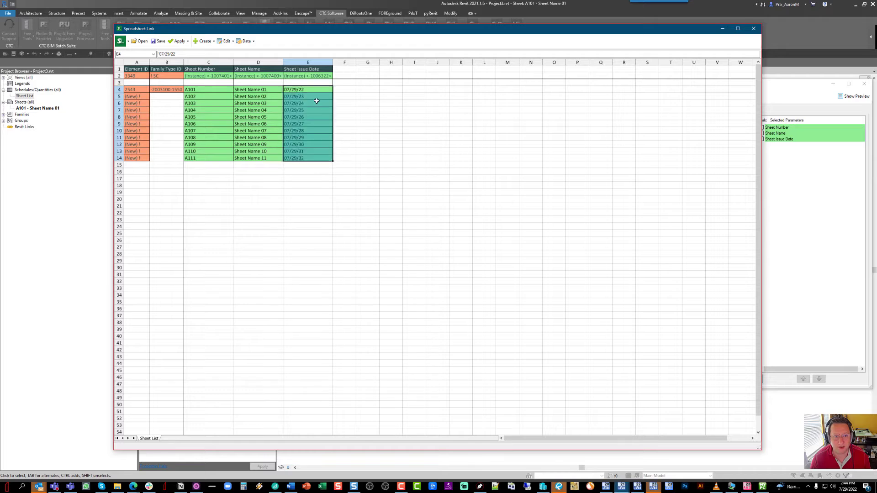
{"action": "left_click", "coordinate": [304, 90]}
{"action": "key", "text": "ctrl+c"}
{"action": "left_click_drag", "start_coordinate": [308, 97], "coordinate": [314, 160]}
{"action": "key", "text": "ctrl+v"}
{"action": "left_click", "coordinate": [311, 178]}
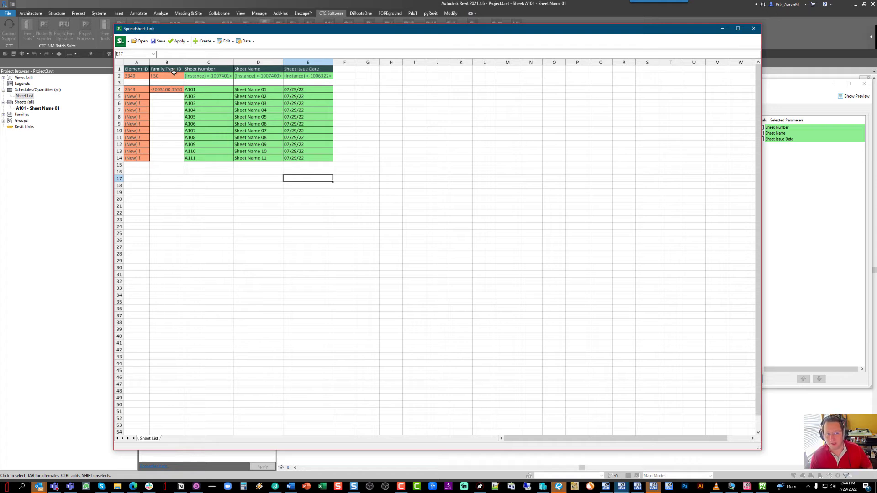
{"action": "left_click", "coordinate": [135, 89]}
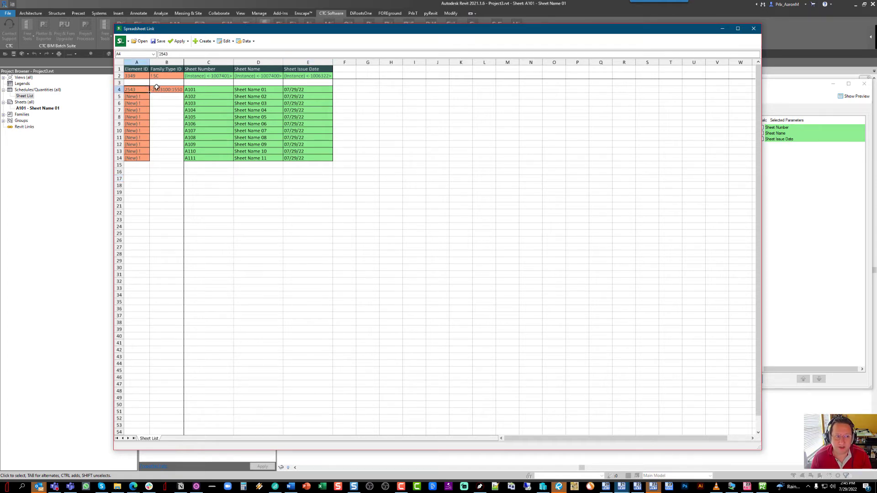
{"action": "left_click", "coordinate": [157, 88], "text": "shift"}
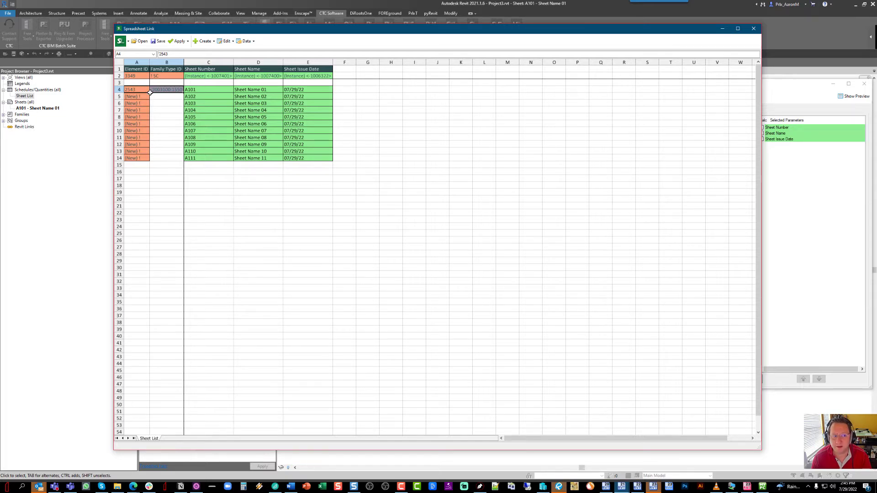
{"action": "left_click_drag", "start_coordinate": [140, 96], "coordinate": [141, 160]}
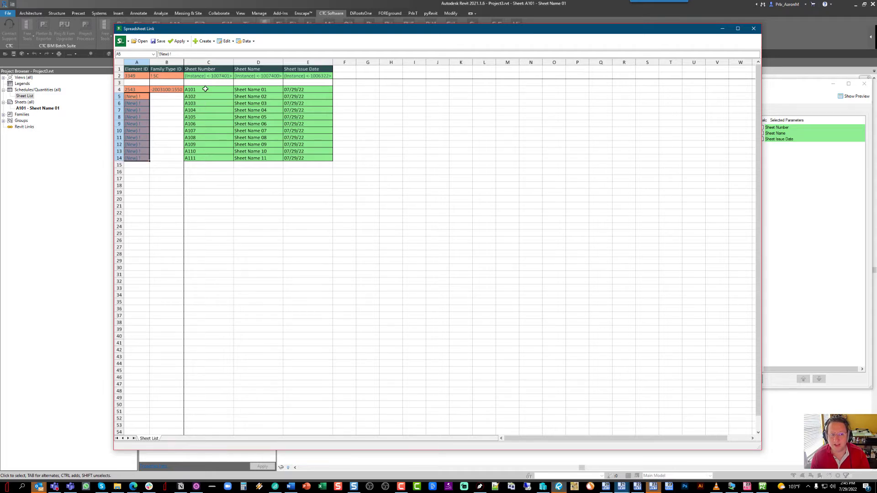
{"action": "left_click_drag", "start_coordinate": [205, 96], "coordinate": [300, 160]}
{"action": "left_click", "coordinate": [289, 221]}
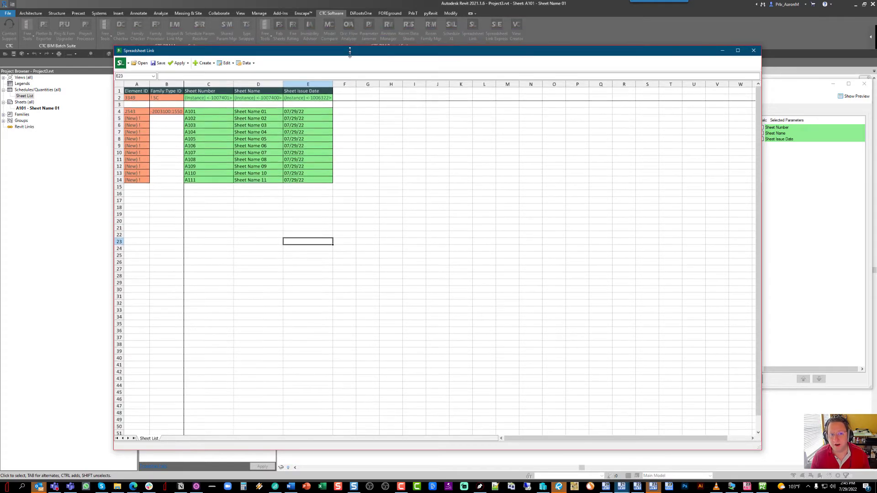
Apply the active worksheet's values to the Revit project to create the new sheets, and dismiss the import result
{"action": "left_click_drag", "start_coordinate": [346, 27], "coordinate": [378, 39]}
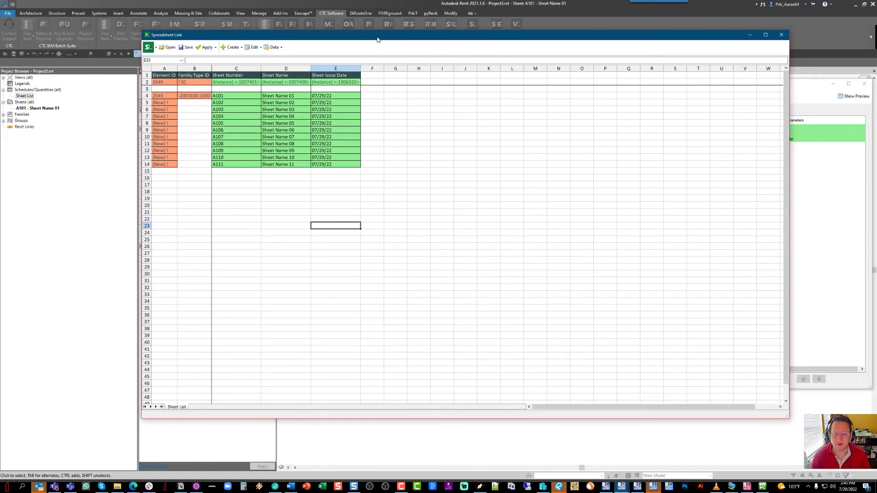
{"action": "left_click", "coordinate": [208, 48]}
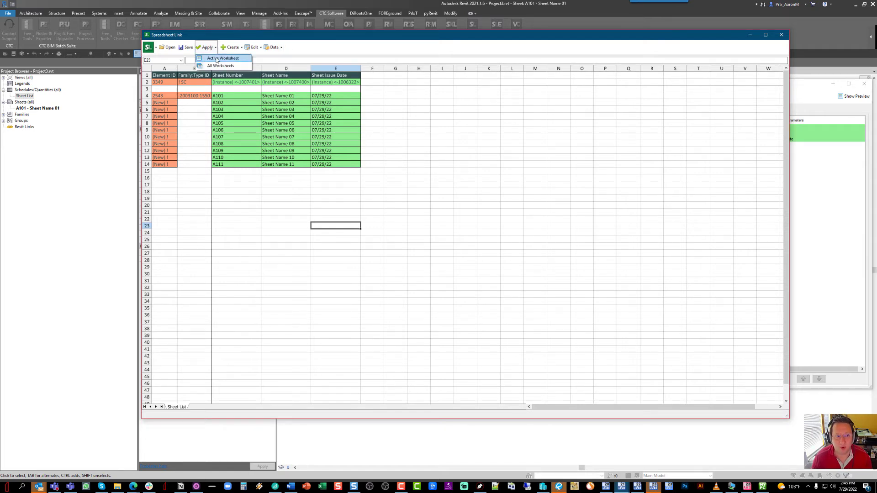
{"action": "left_click", "coordinate": [216, 59]}
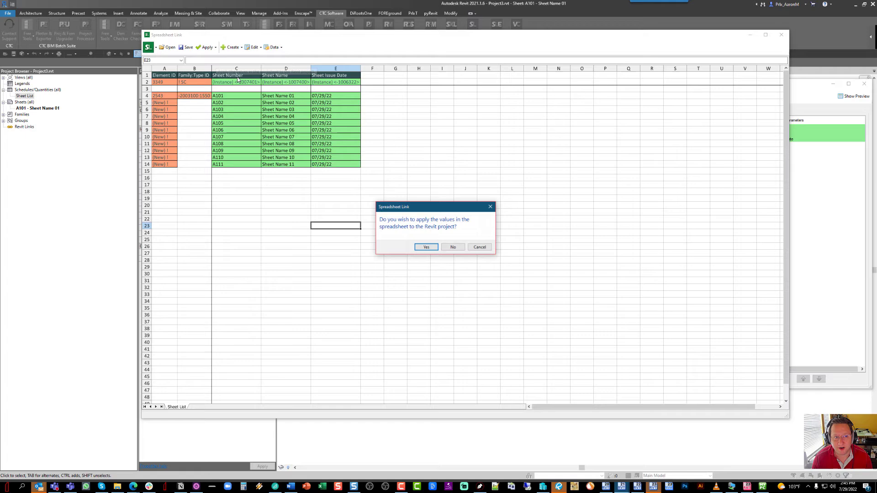
{"action": "left_click", "coordinate": [425, 248]}
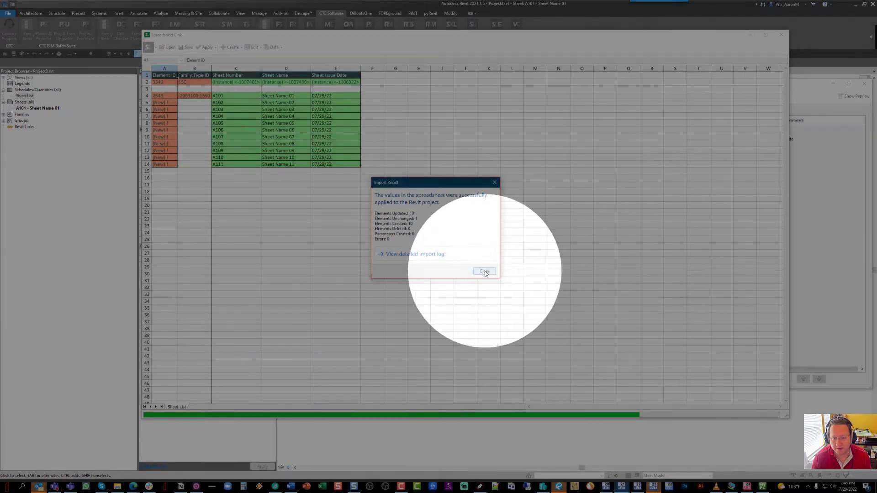
{"action": "left_click", "coordinate": [484, 271]}
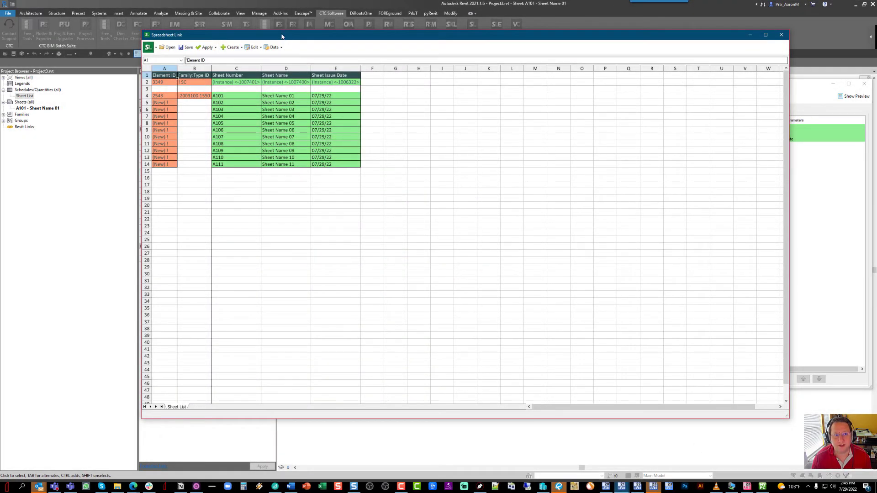
Add 10 more new sheet rows below sheet A111 in the worksheet
{"action": "mouse_move", "coordinate": [282, 37]}
{"action": "left_mouse_down"}
{"action": "mouse_move", "coordinate": [323, 36]}
{"action": "mouse_move", "coordinate": [258, 26]}
{"action": "mouse_move", "coordinate": [267, 39]}
{"action": "left_mouse_up"}
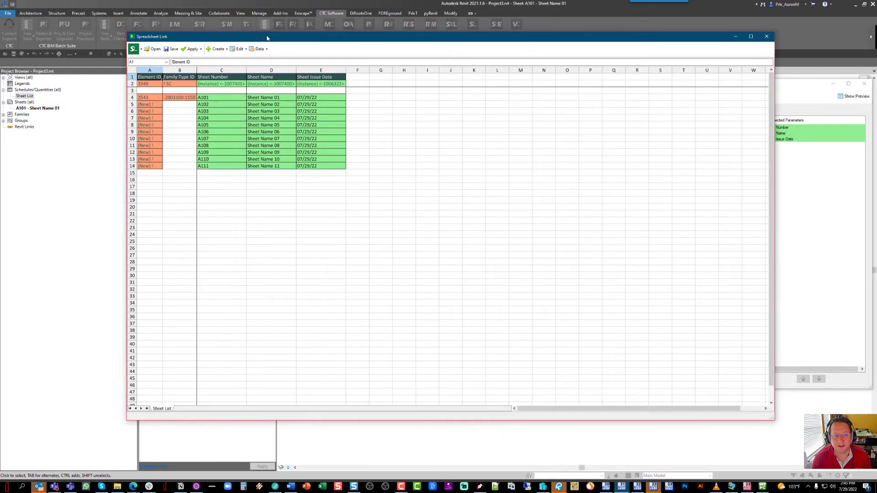
{"action": "left_click_drag", "start_coordinate": [153, 105], "coordinate": [162, 176]}
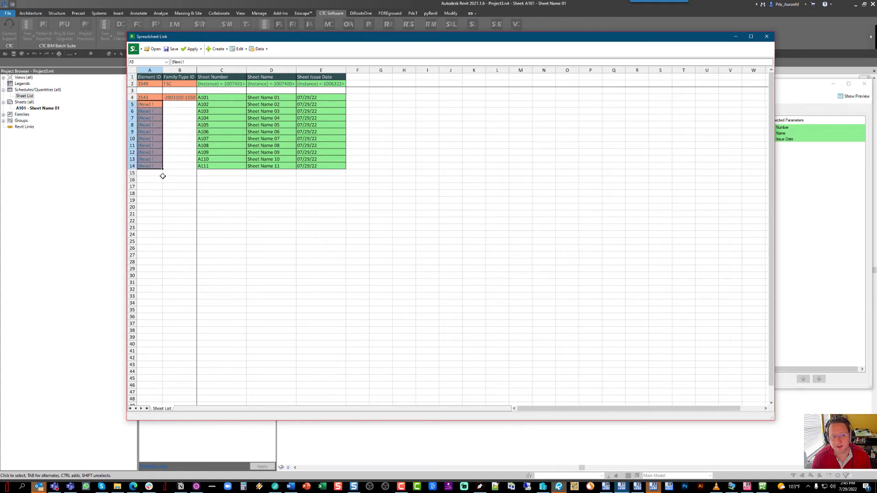
{"action": "left_click", "coordinate": [240, 229]}
{"action": "left_click", "coordinate": [217, 49]}
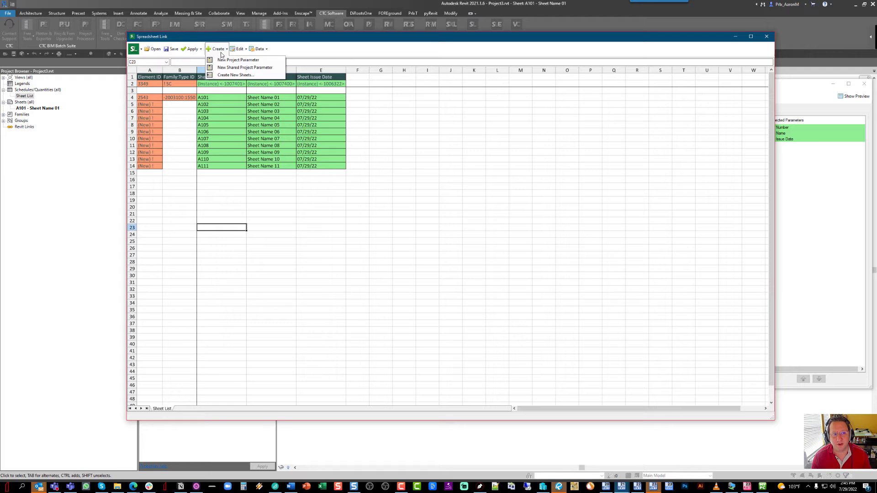
{"action": "left_click", "coordinate": [229, 76]}
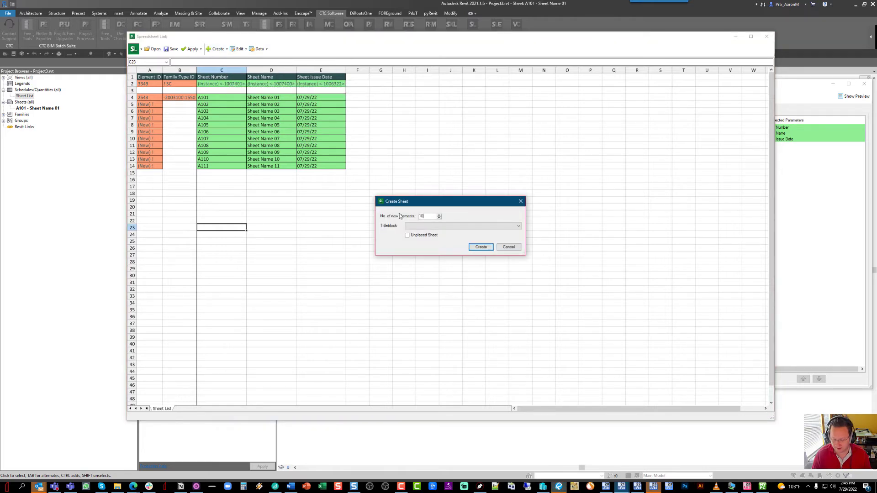
{"action": "left_click", "coordinate": [478, 248]}
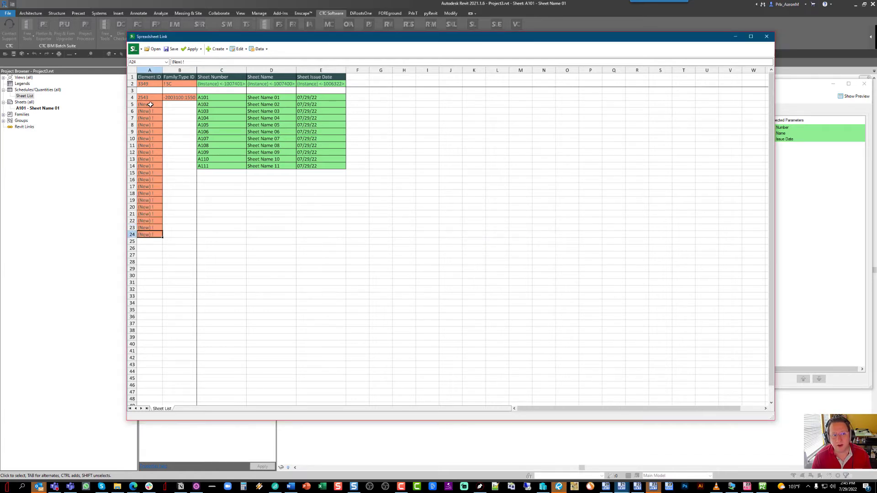
{"action": "left_click_drag", "start_coordinate": [150, 105], "coordinate": [159, 235]}
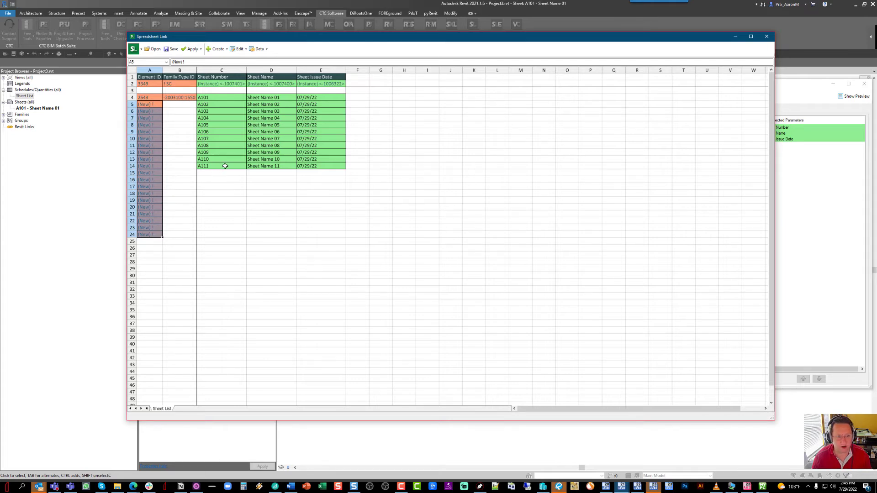
{"action": "left_click", "coordinate": [149, 104]}
{"action": "left_click_drag", "start_coordinate": [209, 103], "coordinate": [309, 104]}
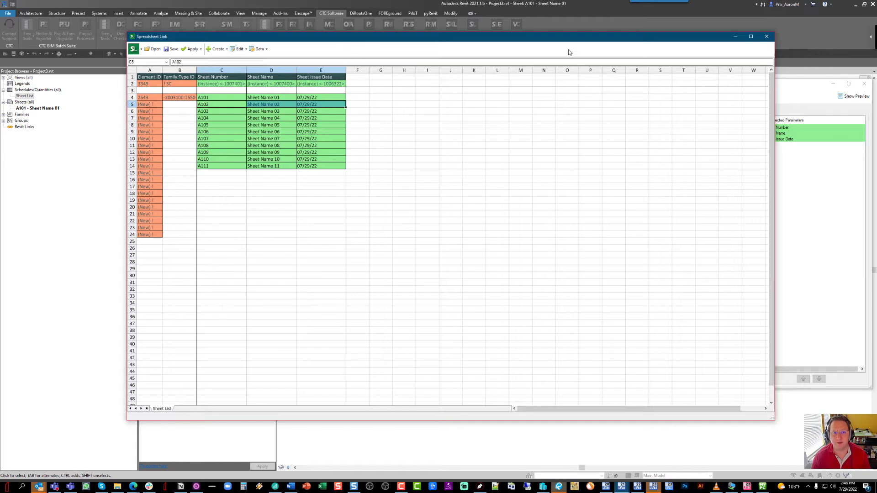
{"action": "left_click_drag", "start_coordinate": [387, 38], "coordinate": [382, 87]}
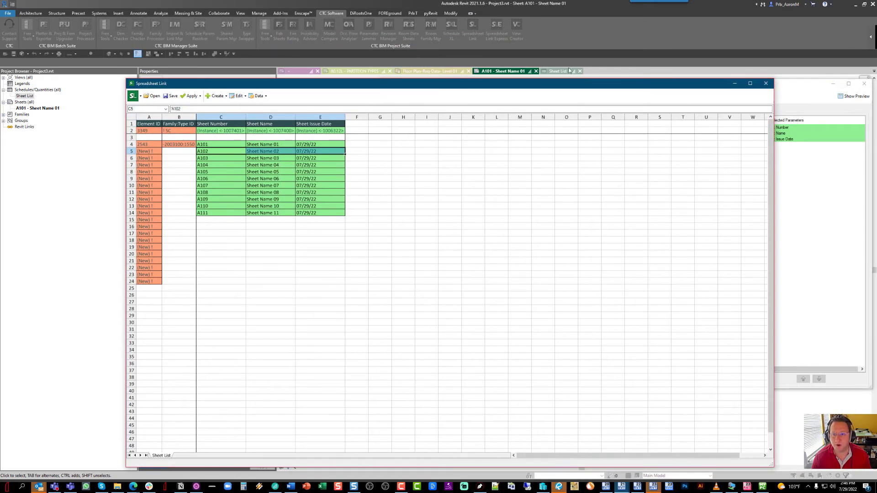
Close Spreadsheet Link without saving its settings and check sheets A102 to A111 in the Sheet List schedule
{"action": "left_click", "coordinate": [766, 83]}
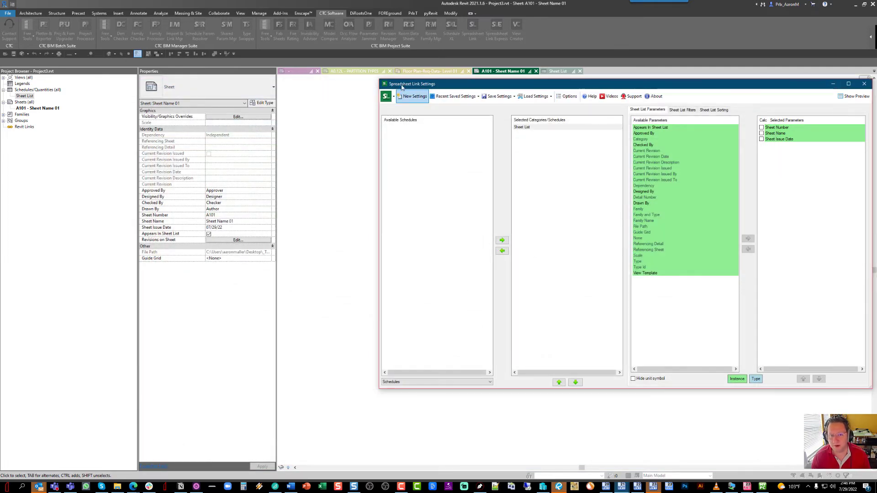
{"action": "left_click", "coordinate": [864, 85]}
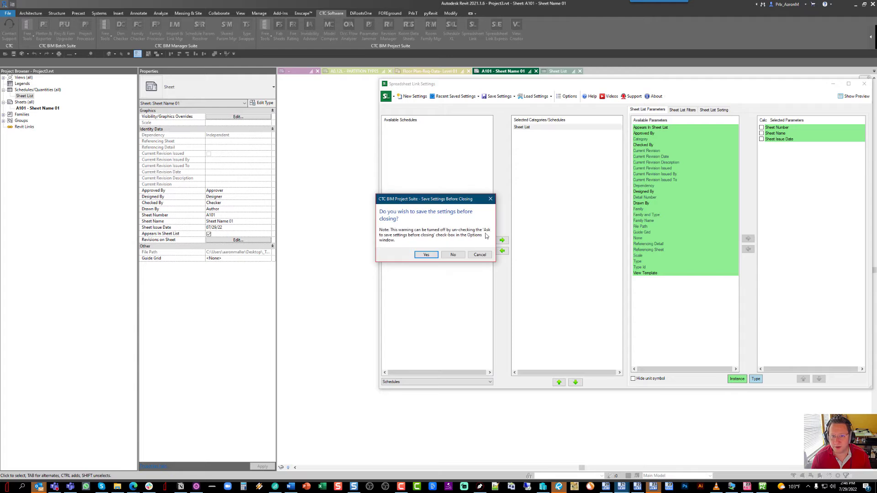
{"action": "left_click", "coordinate": [454, 257]}
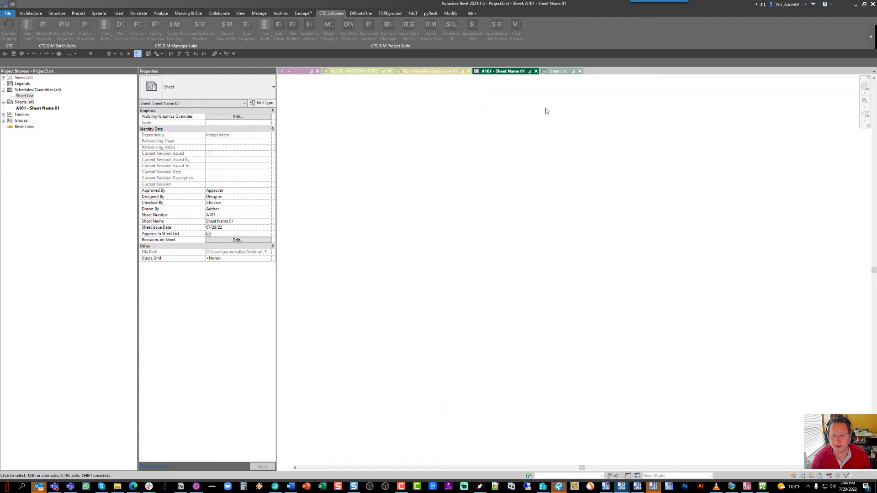
{"action": "left_click", "coordinate": [557, 71]}
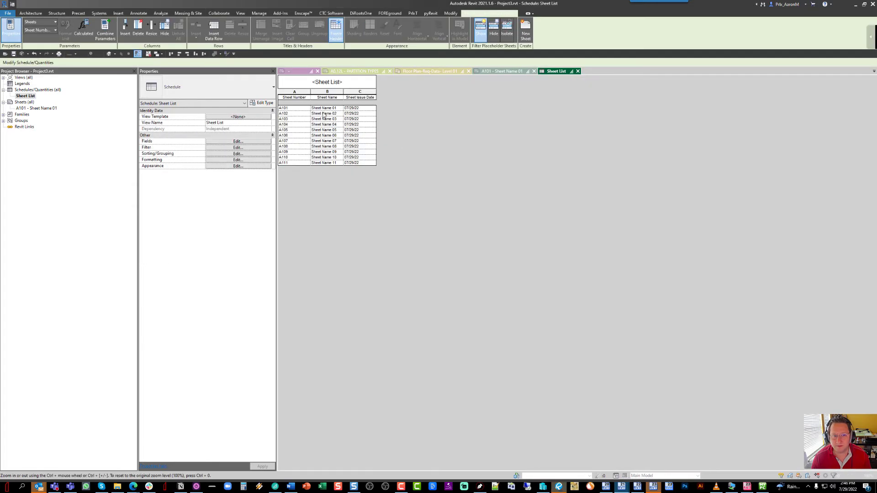
{"action": "left_click_drag", "start_coordinate": [295, 115], "coordinate": [395, 179]}
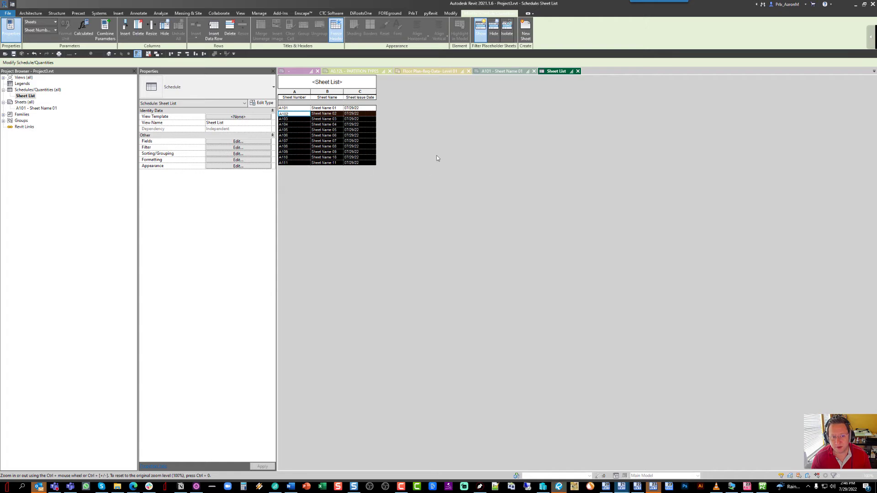
Reopen Spreadsheet Link, load the Sheet List schedule into the worksheet, and check the element IDs of the new sheets
{"action": "left_click", "coordinate": [331, 13]}
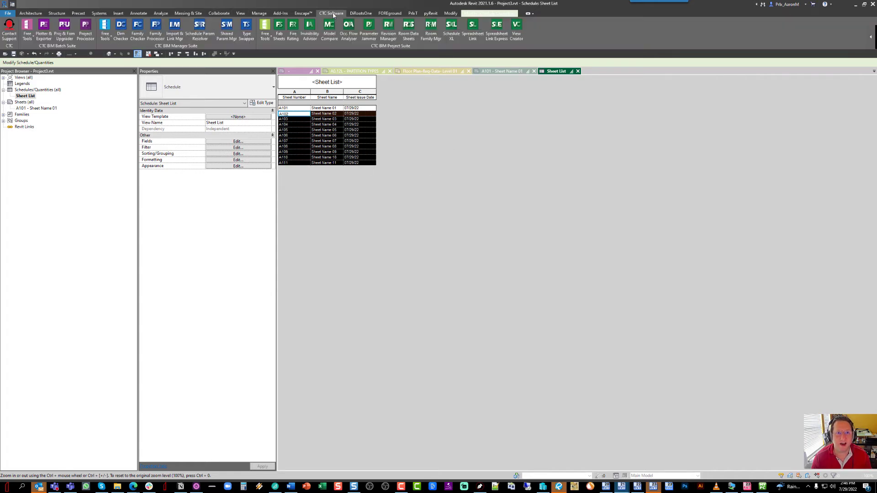
{"action": "left_click", "coordinate": [473, 37]}
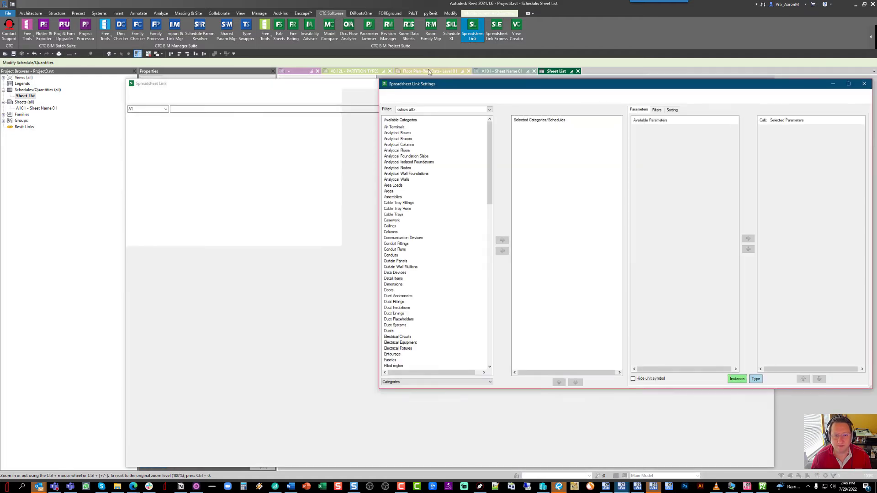
{"action": "left_click", "coordinate": [402, 382]}
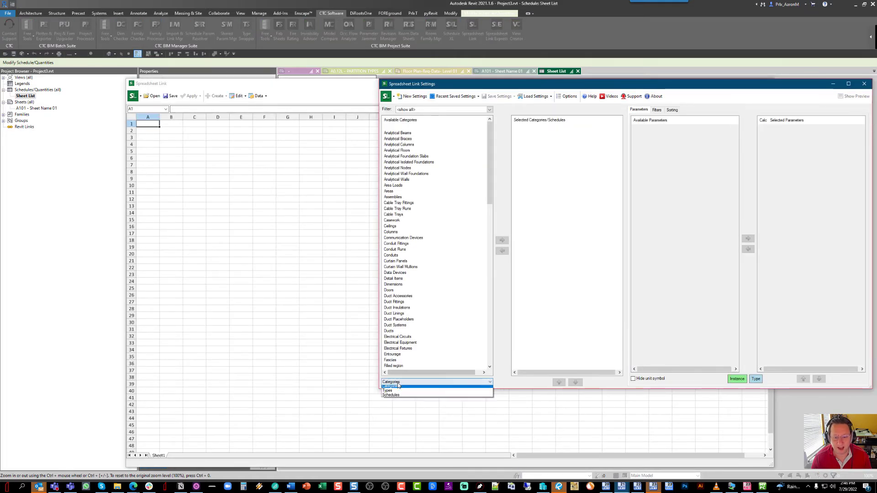
{"action": "left_click", "coordinate": [399, 397]}
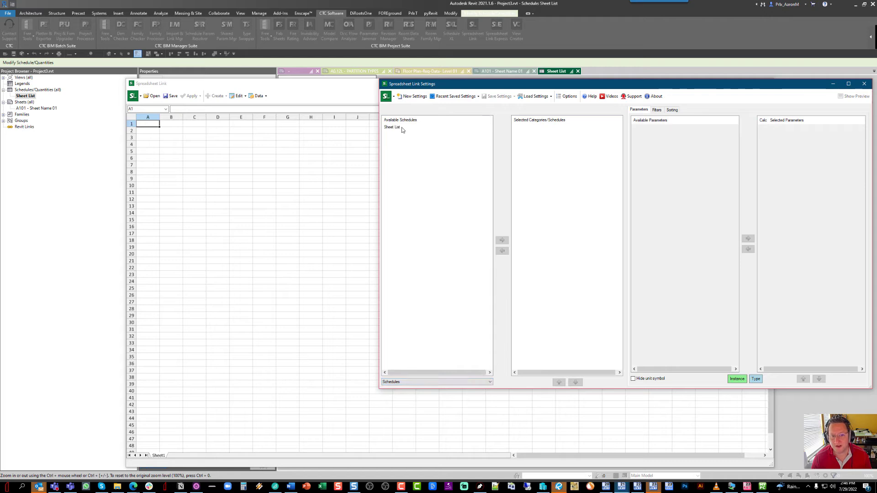
{"action": "left_click", "coordinate": [400, 127]}
{"action": "left_click", "coordinate": [502, 240]}
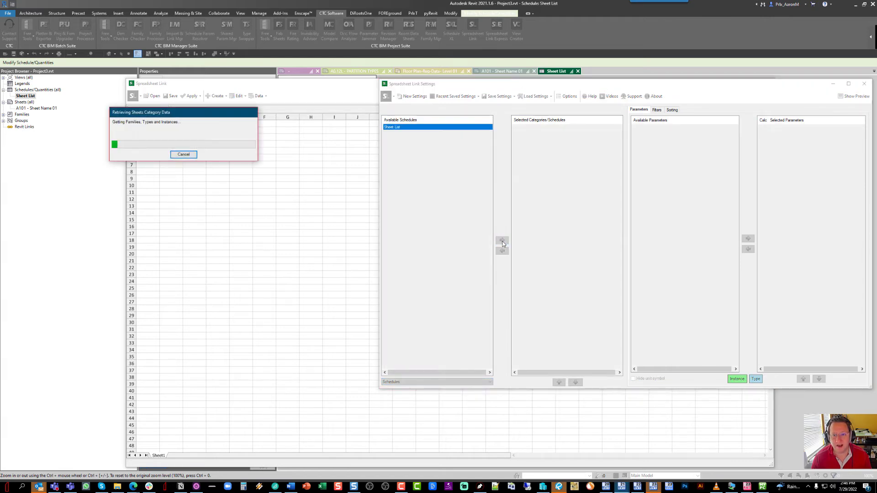
{"action": "left_click_drag", "start_coordinate": [153, 152], "coordinate": [189, 214]}
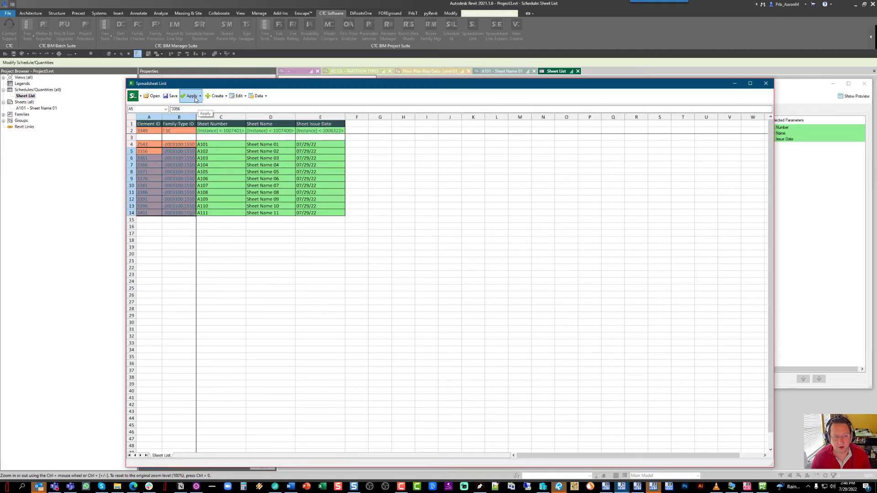
Add 10 new sheet rows below sheet A111 in the reloaded worksheet
{"action": "left_click", "coordinate": [217, 96]}
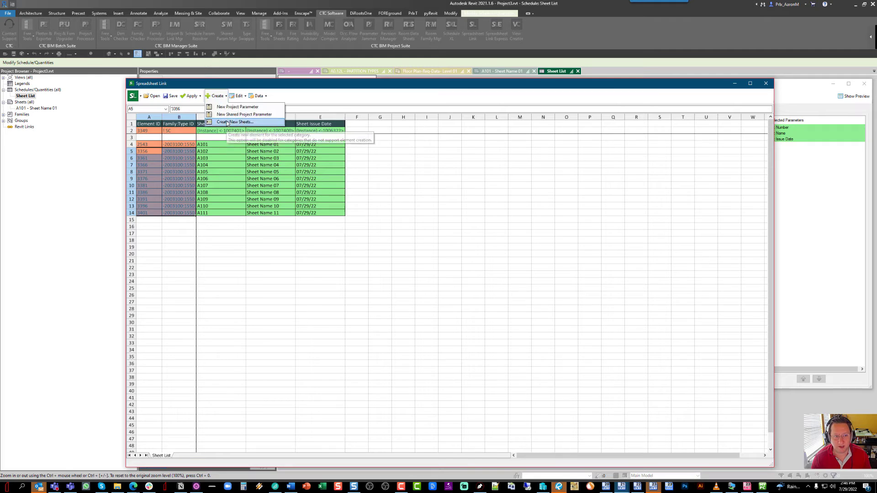
{"action": "left_click", "coordinate": [227, 123]}
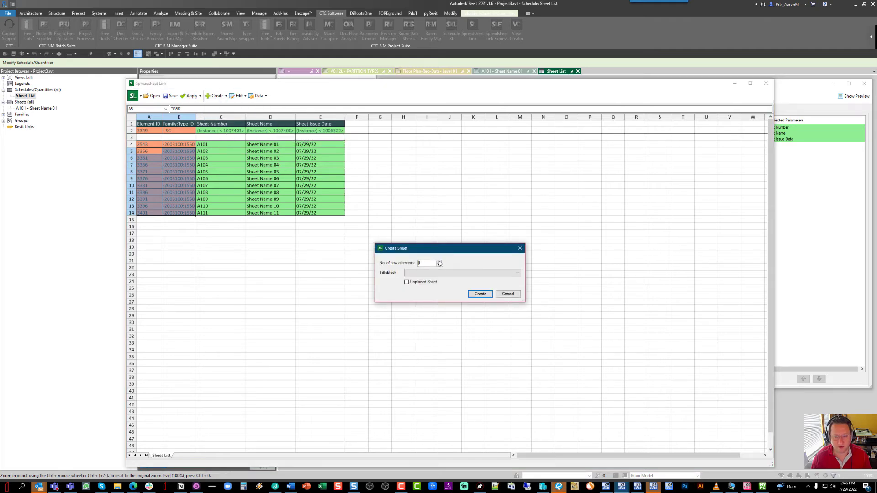
{"action": "type", "text": "10"}
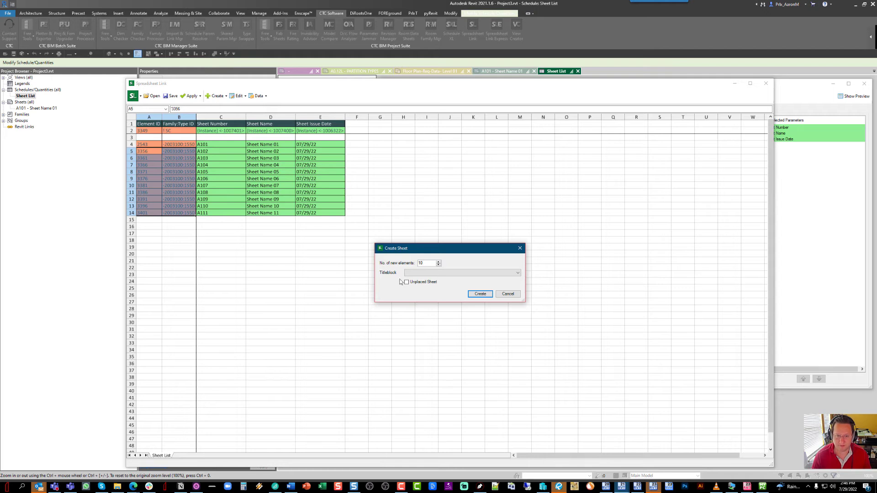
{"action": "left_click", "coordinate": [480, 294]}
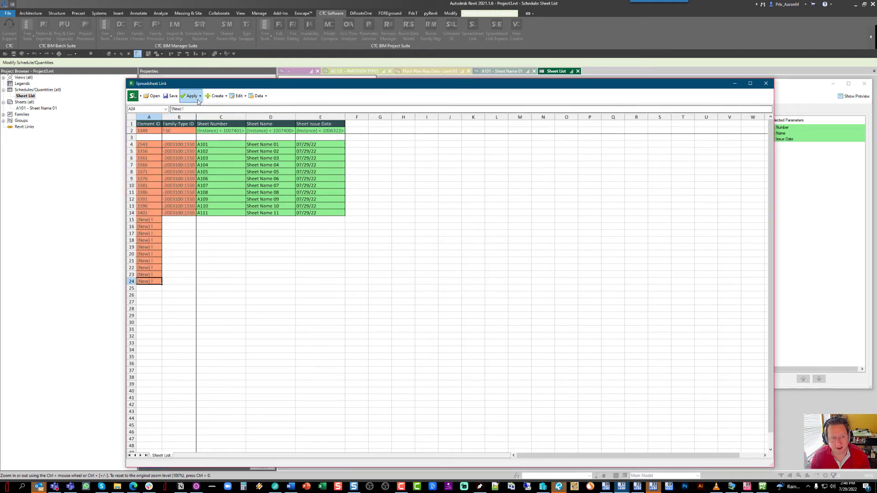
{"action": "left_click", "coordinate": [150, 220]}
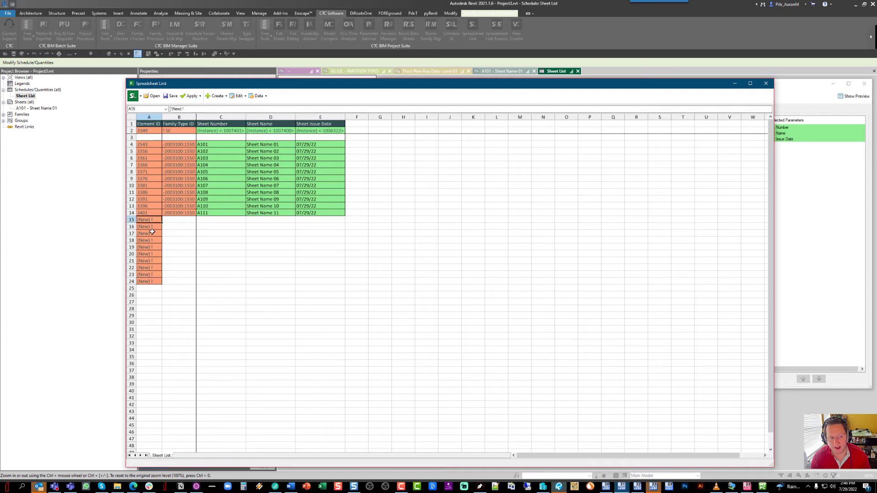
{"action": "left_click_drag", "start_coordinate": [153, 232], "coordinate": [149, 282]}
{"action": "left_click_drag", "start_coordinate": [211, 221], "coordinate": [326, 280]}
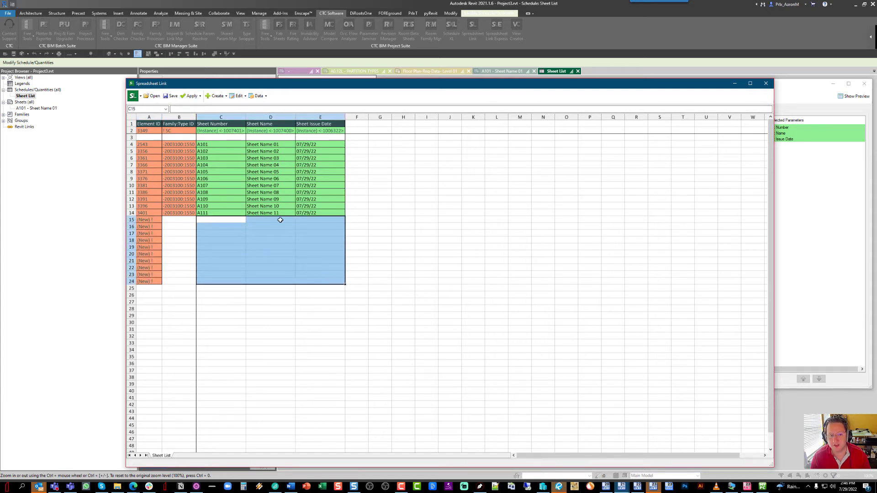
{"action": "left_click_drag", "start_coordinate": [280, 83], "coordinate": [302, 83]}
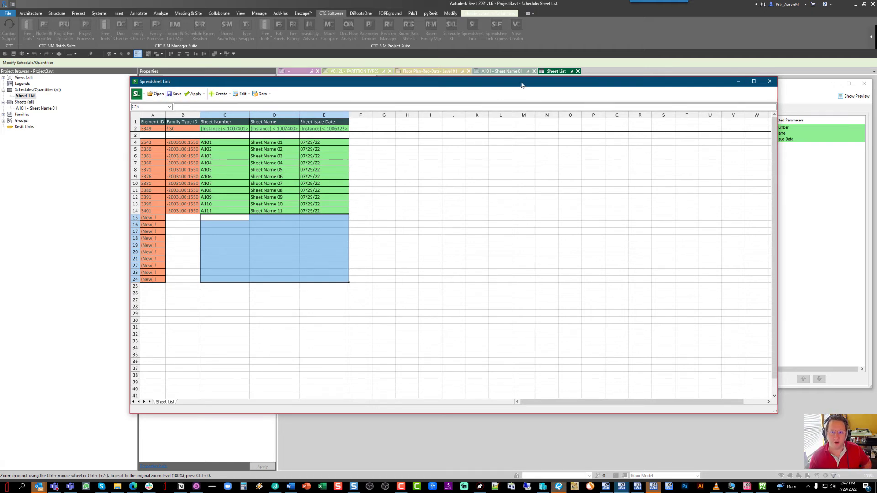
{"action": "left_click_drag", "start_coordinate": [524, 84], "coordinate": [557, 61]}
{"action": "left_click", "coordinate": [299, 251]}
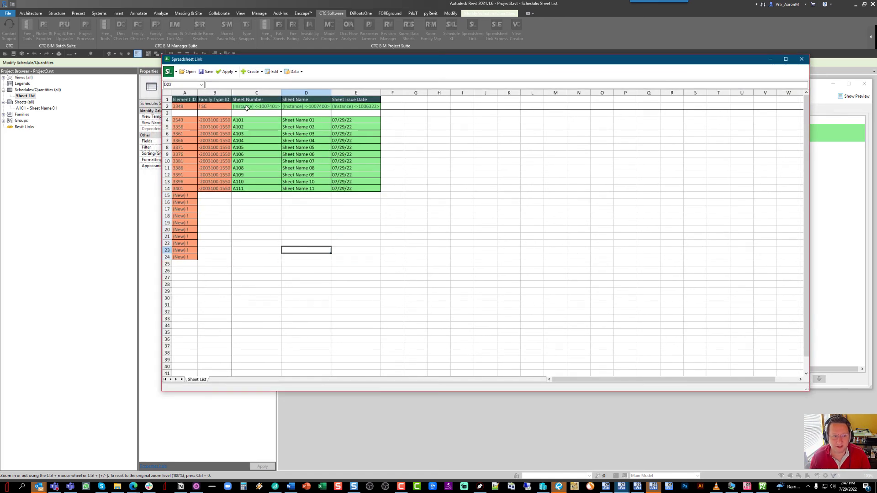
{"action": "left_click", "coordinate": [227, 72]}
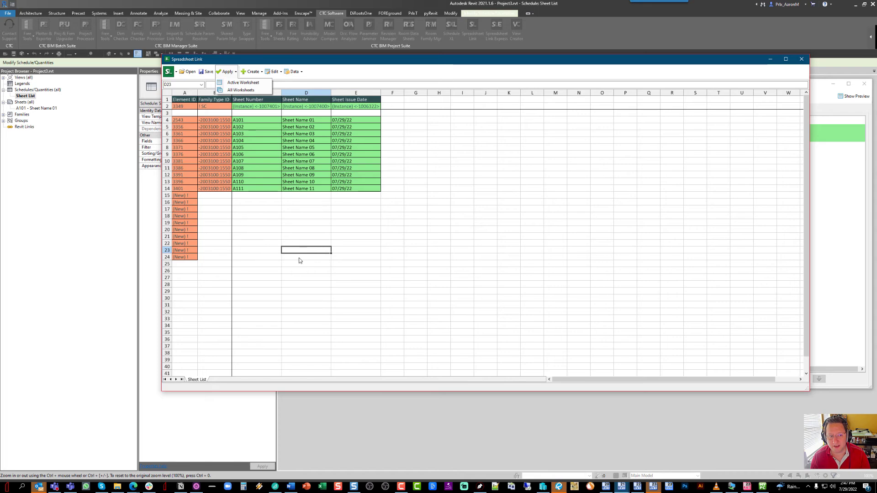
Save the worksheet to the Desktop as an Excel workbook named Temporary Spreadsheet
{"action": "left_click", "coordinate": [204, 73]}
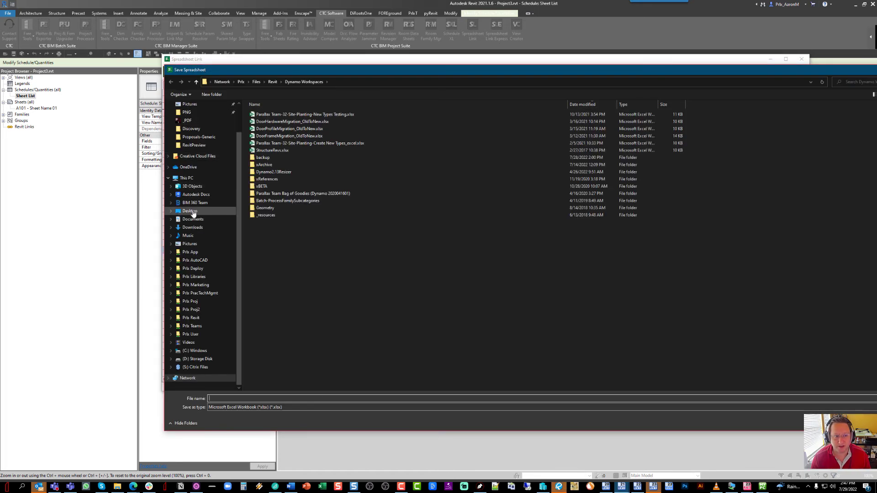
{"action": "left_click", "coordinate": [190, 212]}
{"action": "left_click", "coordinate": [225, 398]}
{"action": "type", "text": "Te"}
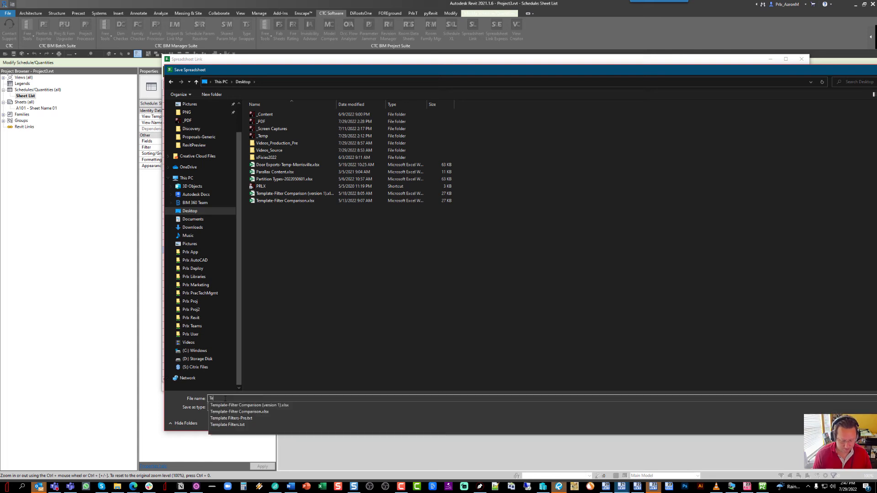
{"action": "type", "text": "mporary Spreadsheet"}
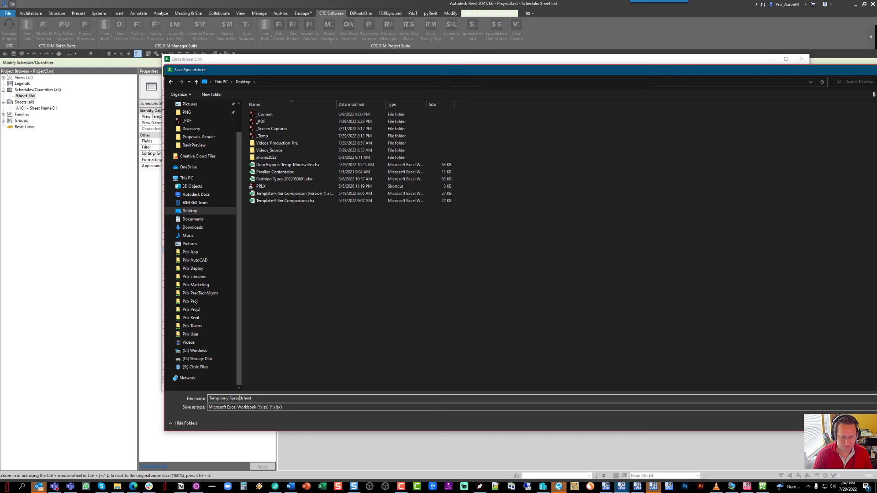
{"action": "key", "text": "Return"}
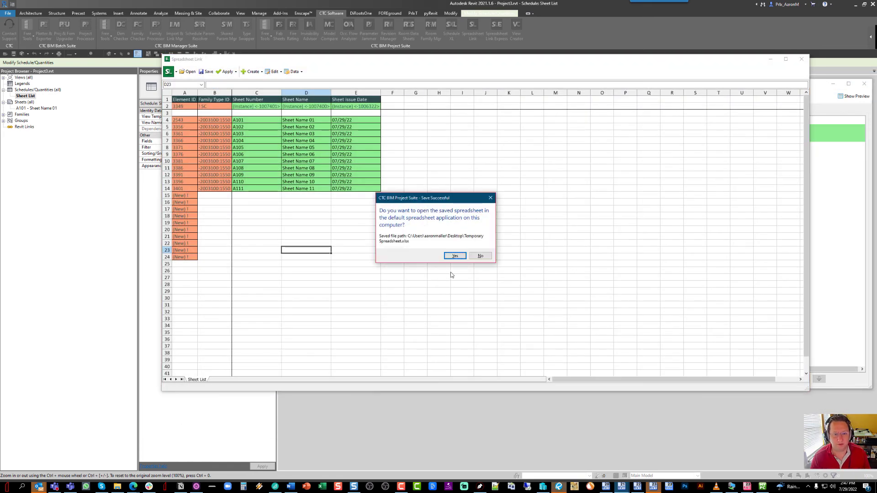
Open the saved workbook in Excel, review the exported sheet rows, and close it
{"action": "left_click", "coordinate": [454, 257]}
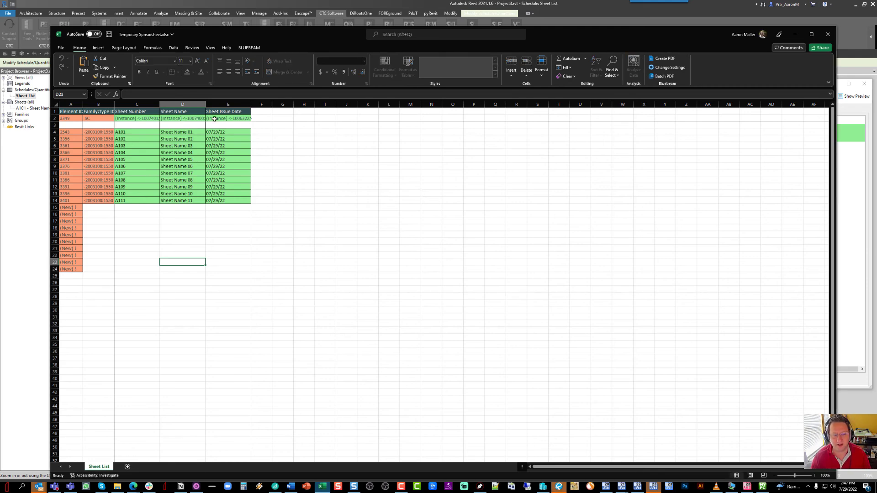
{"action": "left_click_drag", "start_coordinate": [366, 33], "coordinate": [389, 16]}
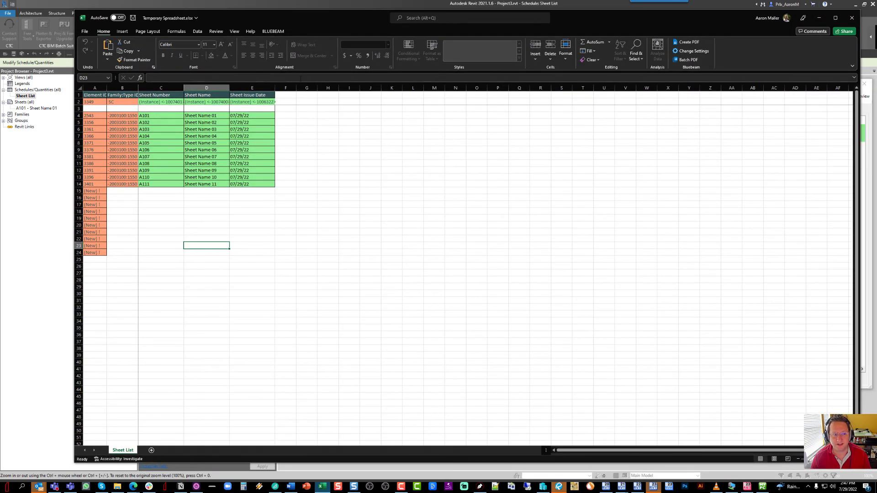
{"action": "left_click", "coordinate": [853, 18]}
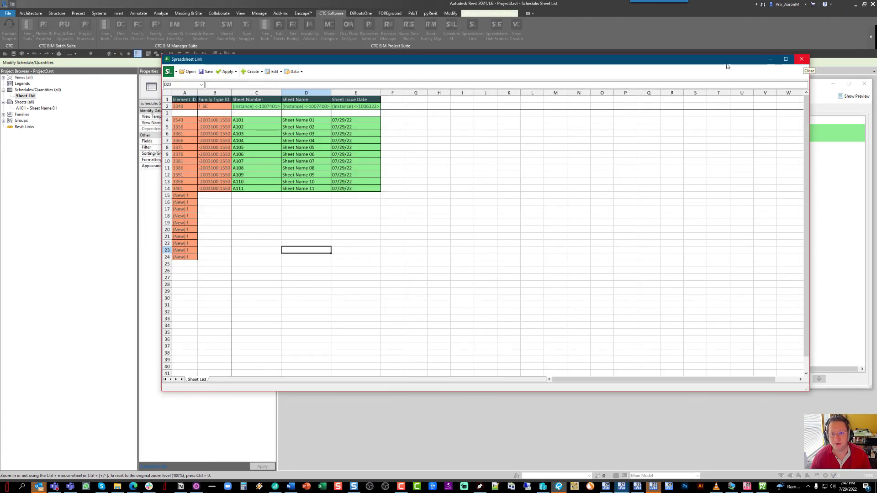
Load Temporary Spreadsheet.xlsx from the Desktop back into Spreadsheet Link, allowing the existing settings to be cleared
{"action": "left_click", "coordinate": [188, 72]}
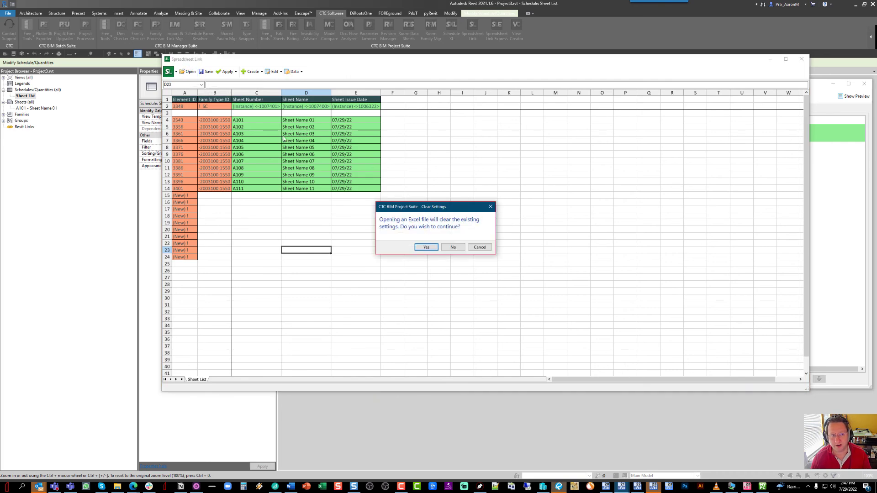
{"action": "left_click", "coordinate": [422, 247]}
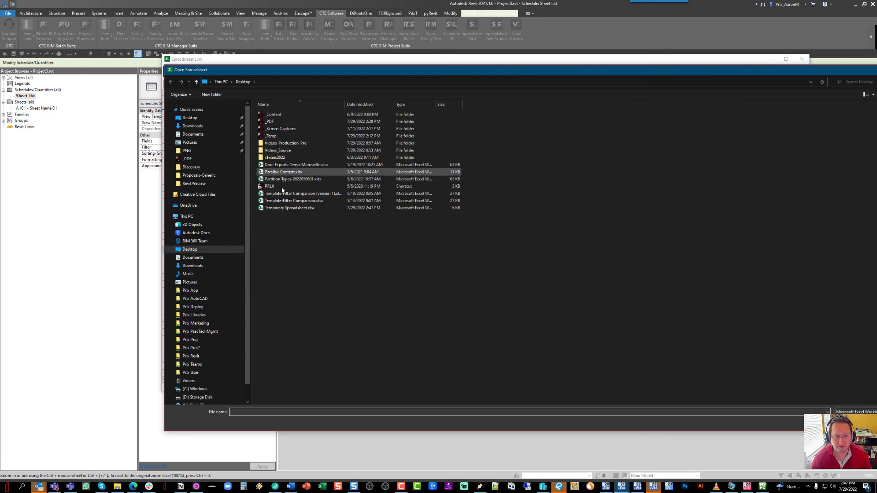
{"action": "double_click", "coordinate": [288, 208]}
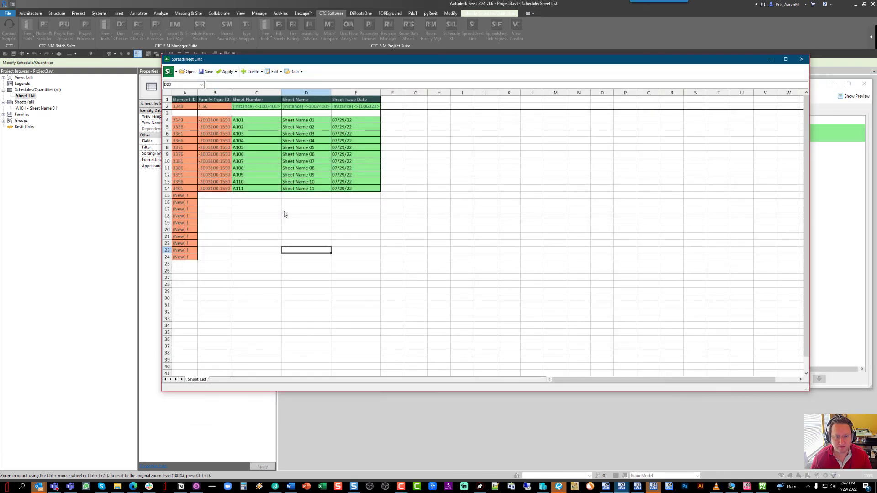
{"action": "left_click", "coordinate": [190, 265]}
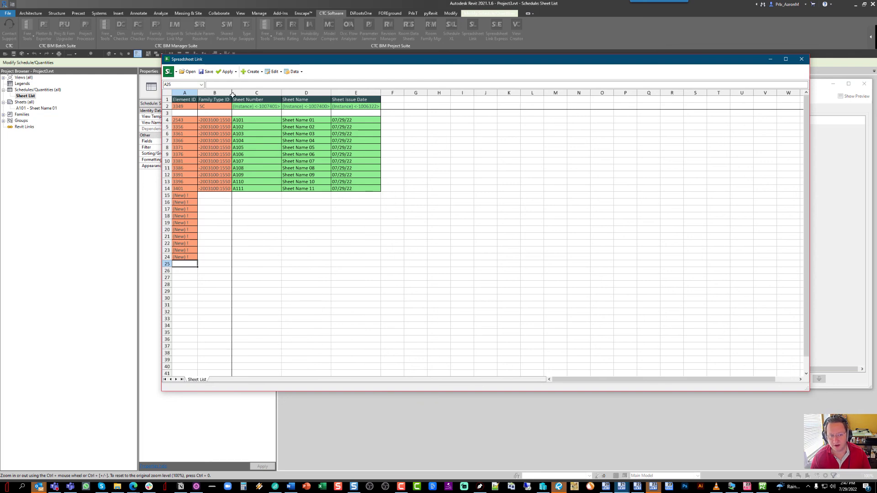